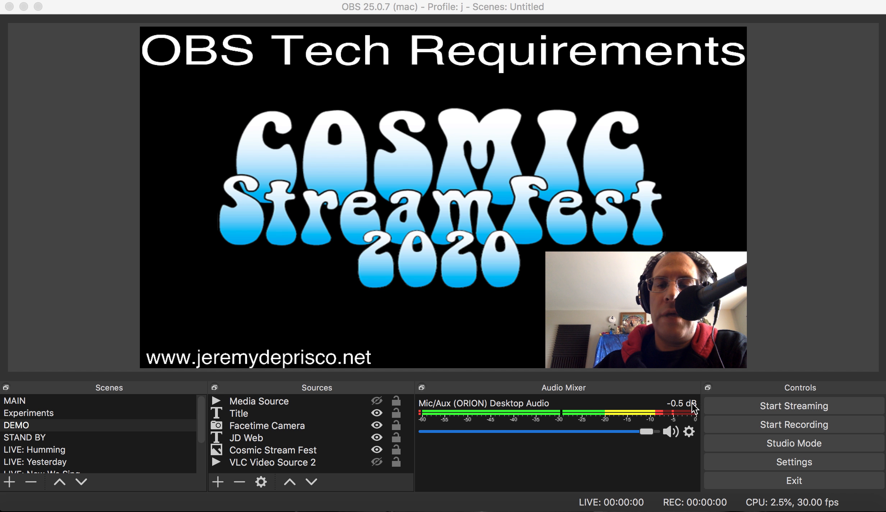
Open the audio filters of the Mic/Aux (ORION) Desktop Audio source.
left_click(689, 431)
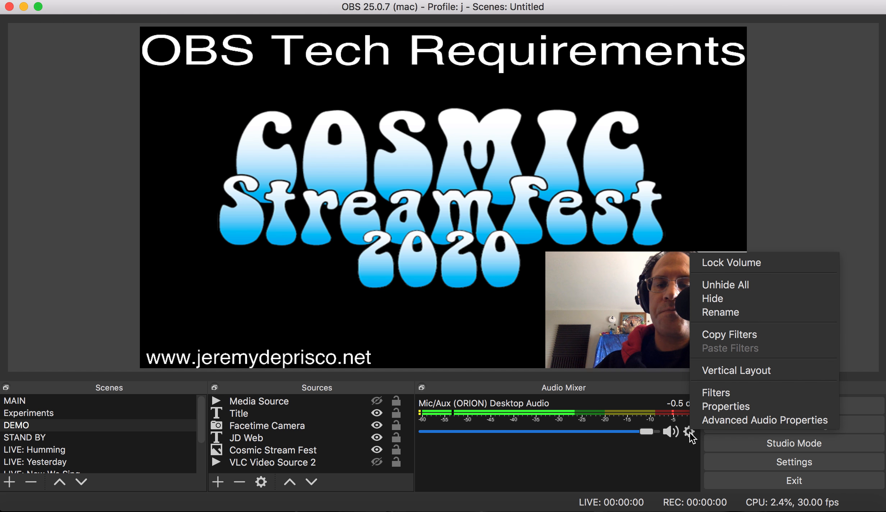
left_click(718, 392)
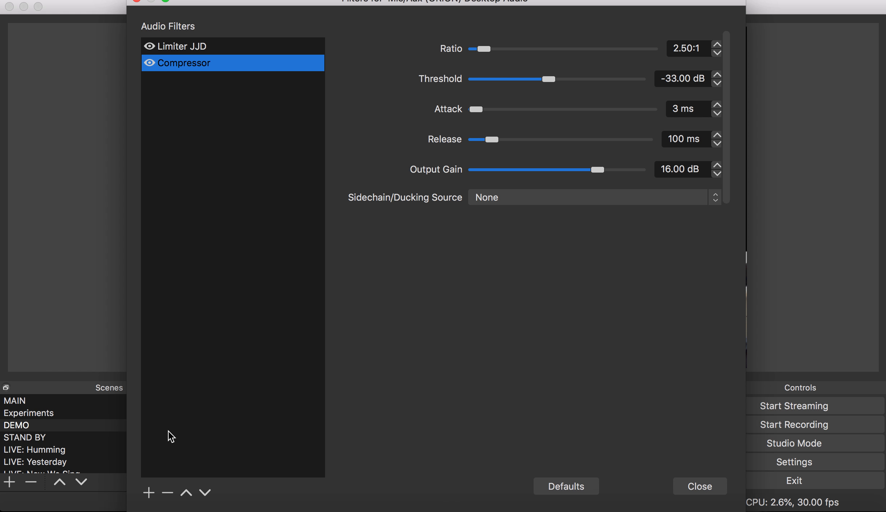
Add a VST 2.x Plug-in filter to the audio source, keeping the default name.
left_click(148, 492)
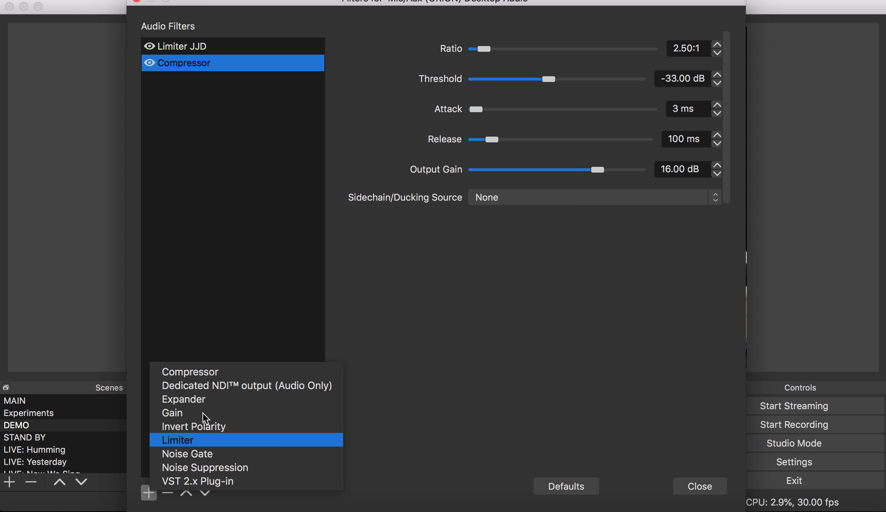
left_click(203, 482)
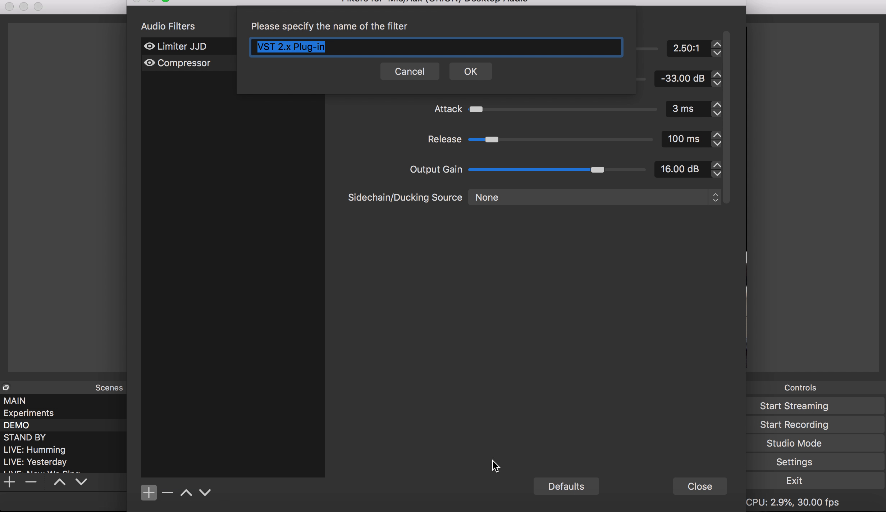
left_click(475, 74)
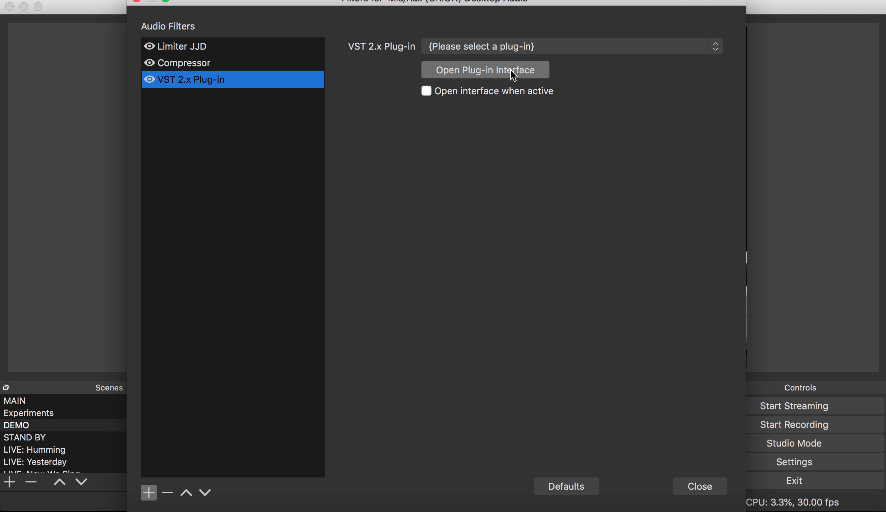
Browse the available VST plug-ins without choosing one and remove the VST 2.x Plug-in filter.
left_click(518, 46)
scroll(533, 222, "down", 3)
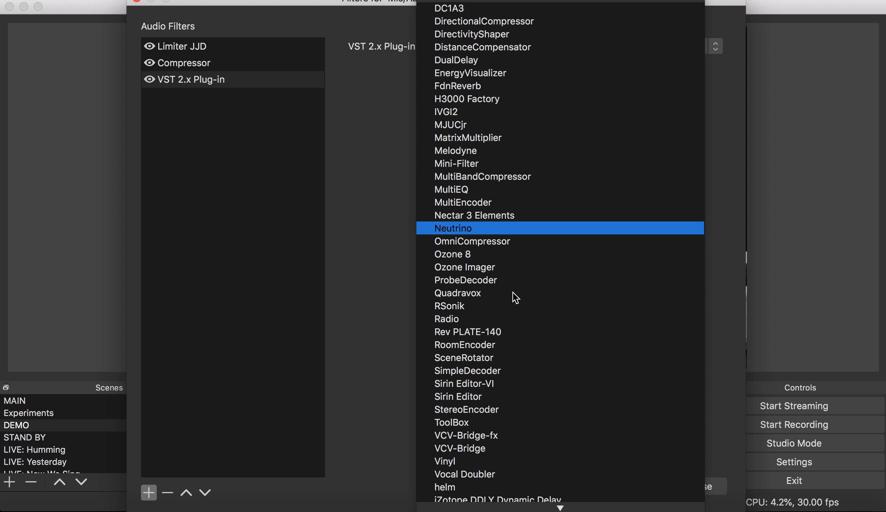
scroll(514, 323, "down", 3)
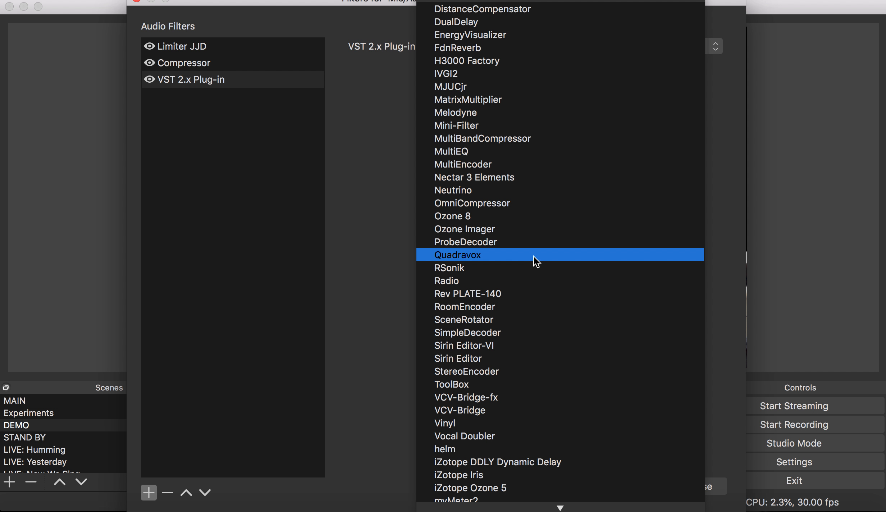
left_click(384, 101)
left_click(227, 82)
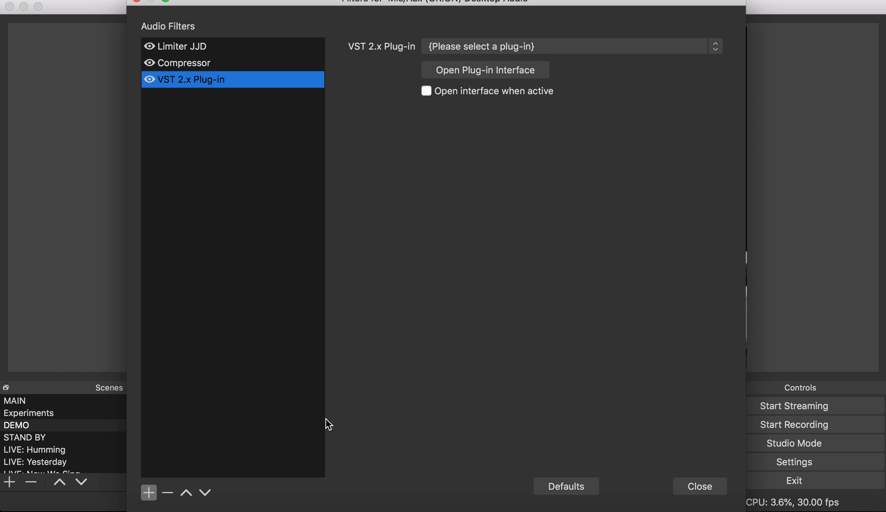
left_click(168, 493)
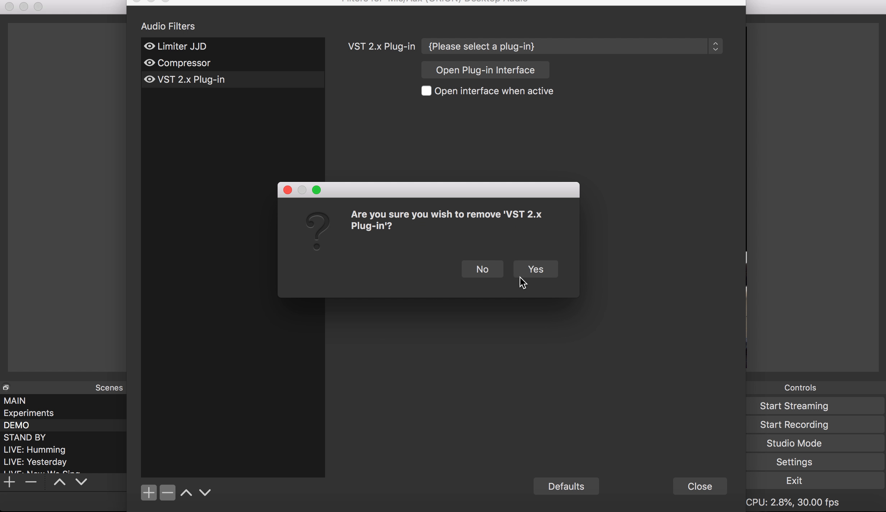
left_click(528, 270)
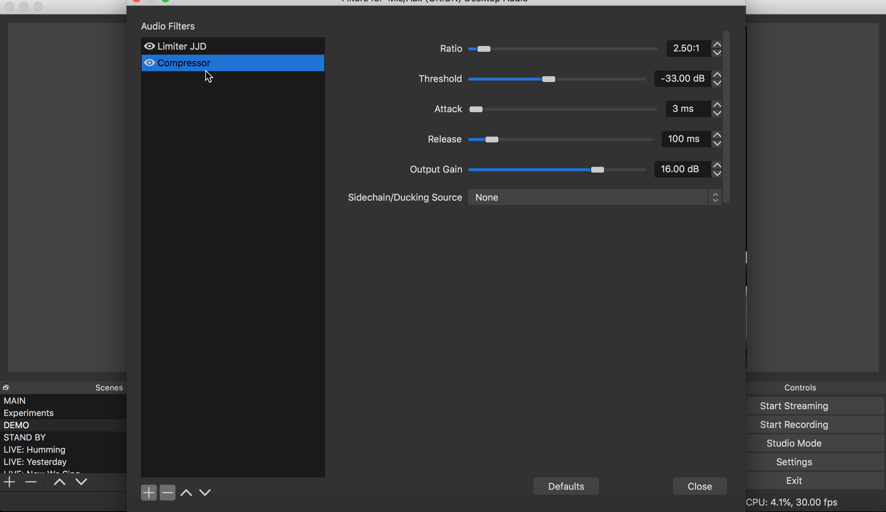
Review the settings of the Limiter JJD and Compressor filters in turn.
left_click(213, 45)
left_click(214, 61)
left_click(271, 51)
left_click(272, 58)
left_click(230, 47)
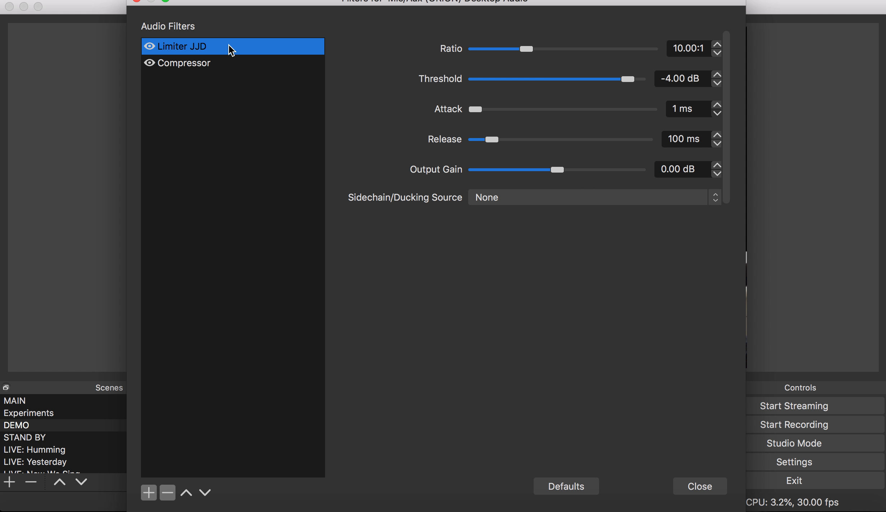
Move the Compressor filter above Limiter JJD and back below it.
left_click(264, 71)
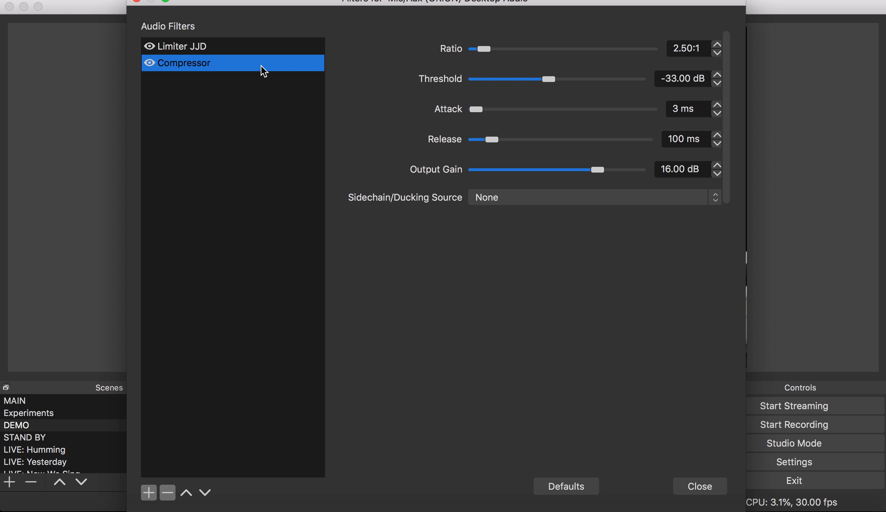
left_click(187, 493)
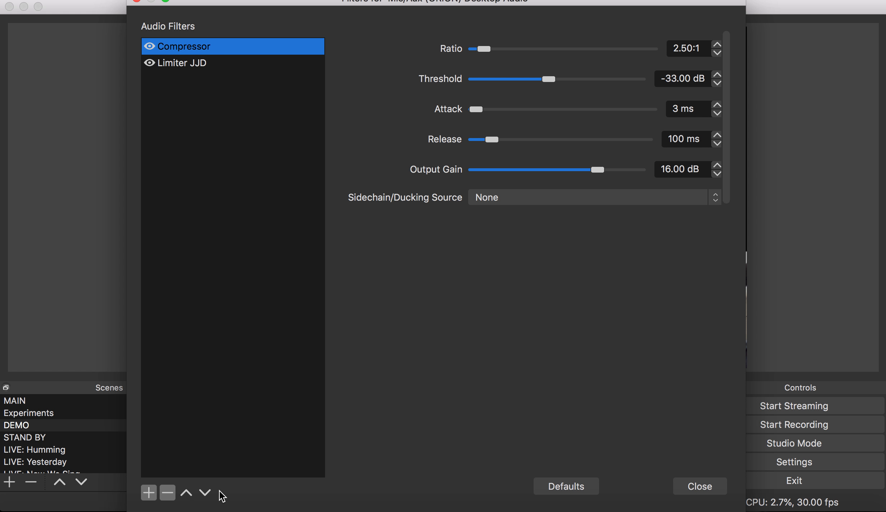
left_click(205, 493)
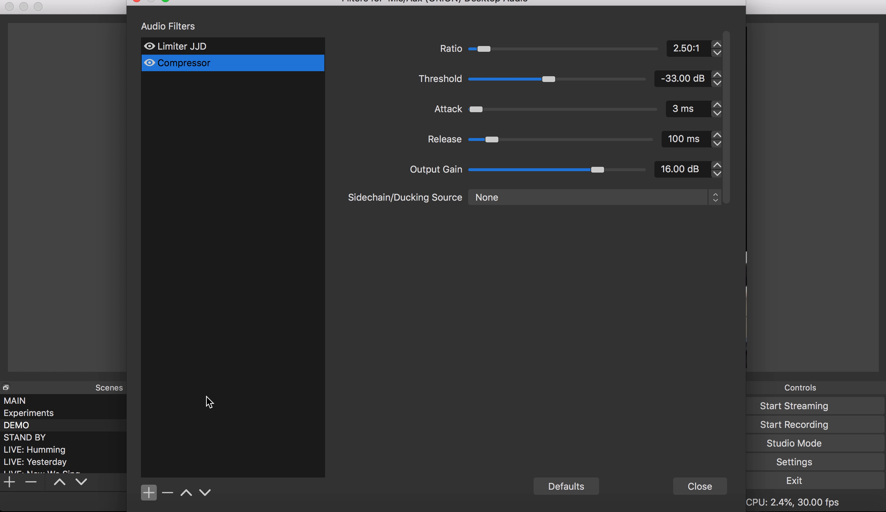
Add a Limiter filter with its default name and remove it from the filter list again.
left_click(149, 492)
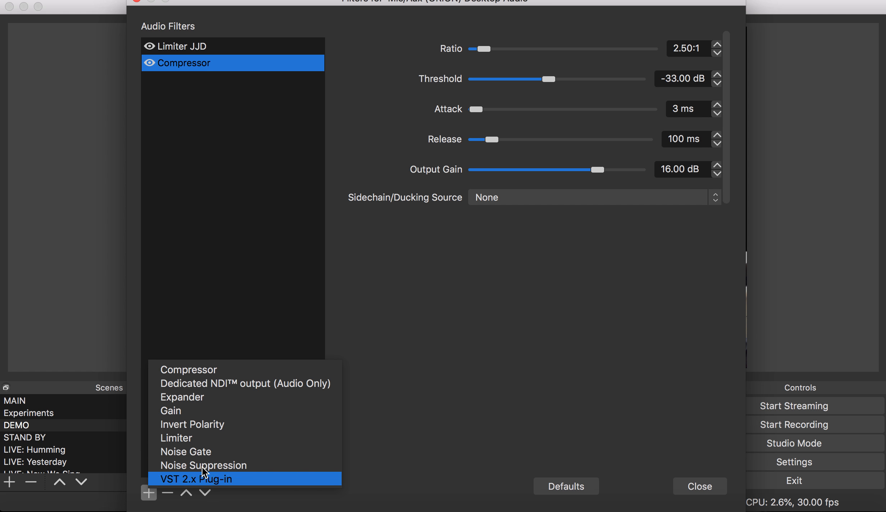
left_click(211, 438)
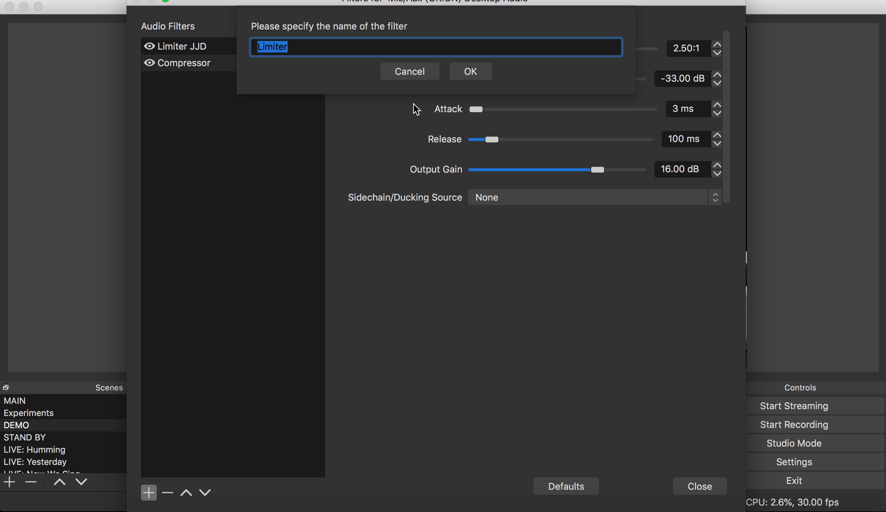
left_click(467, 72)
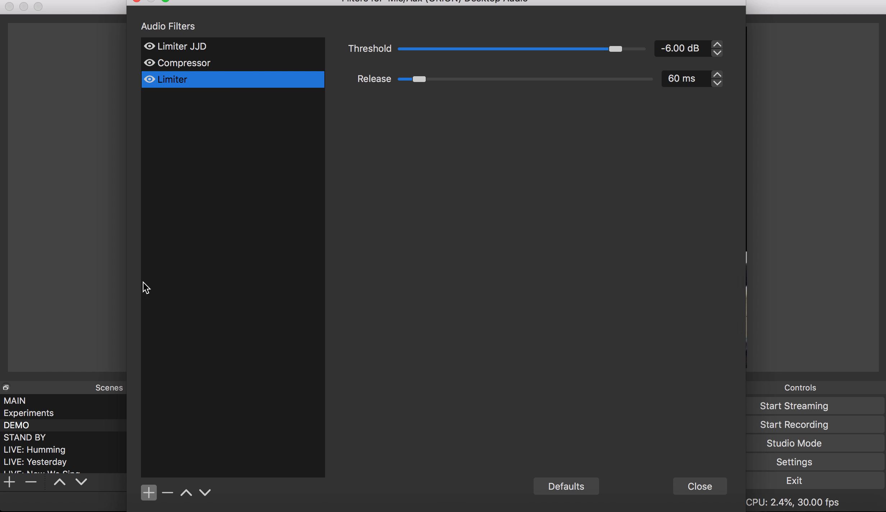
left_click(168, 493)
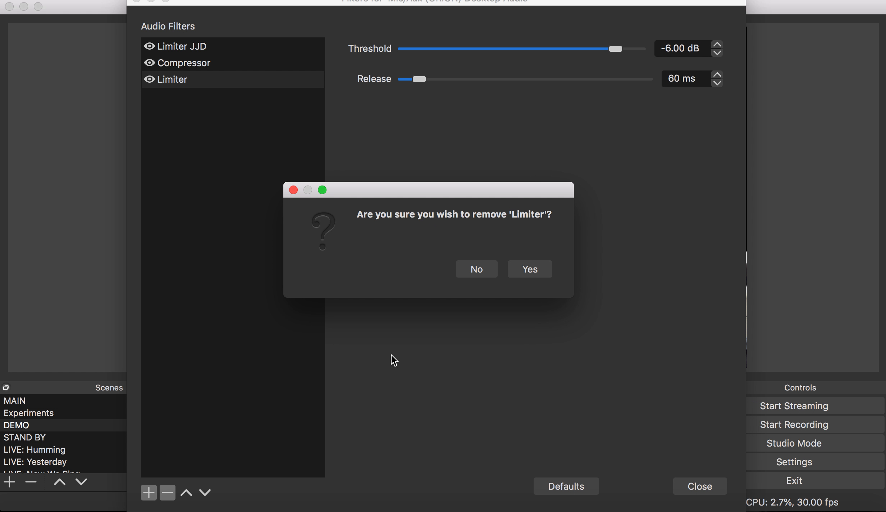
left_click(521, 269)
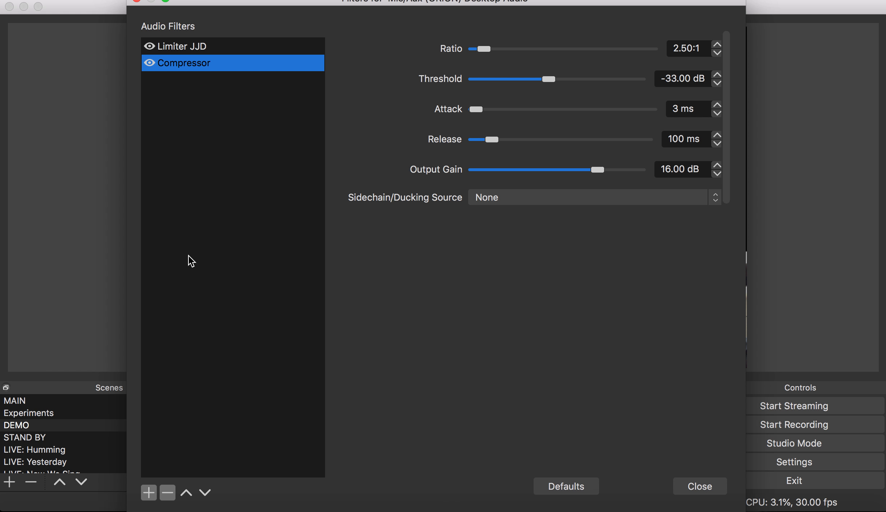
Compare the ratio, threshold, attack, release and output gain of Limiter JJD with those of the Compressor.
left_click(204, 51)
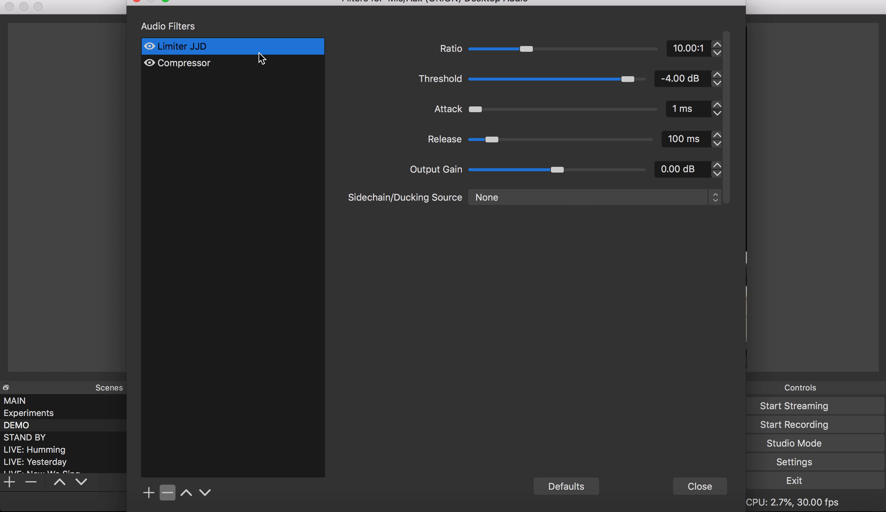
left_click(258, 70)
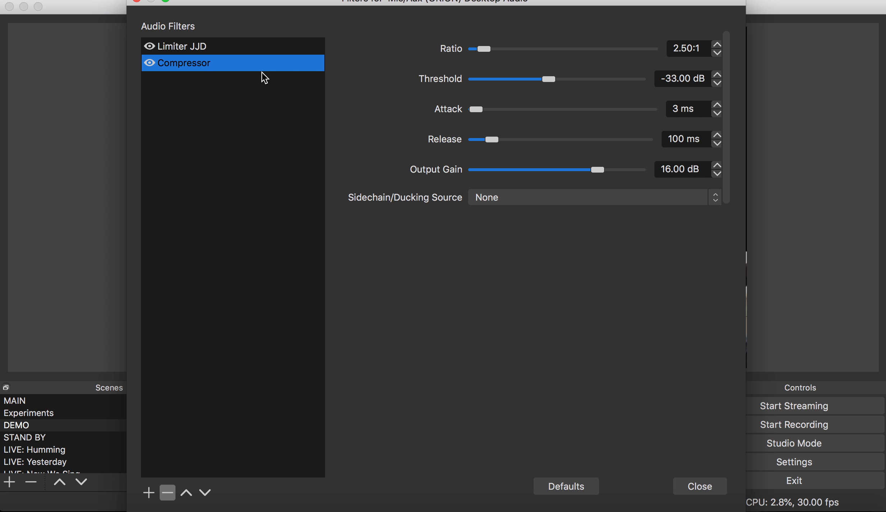
left_click(258, 46)
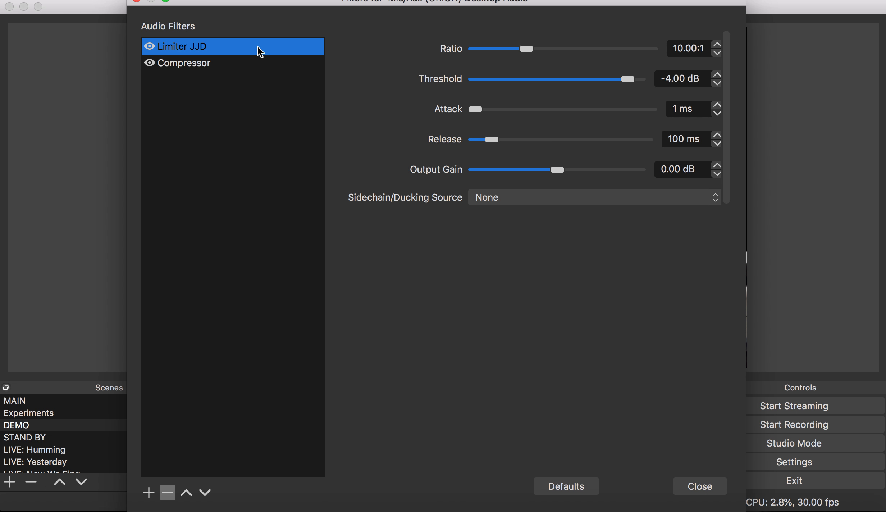
left_click(264, 68)
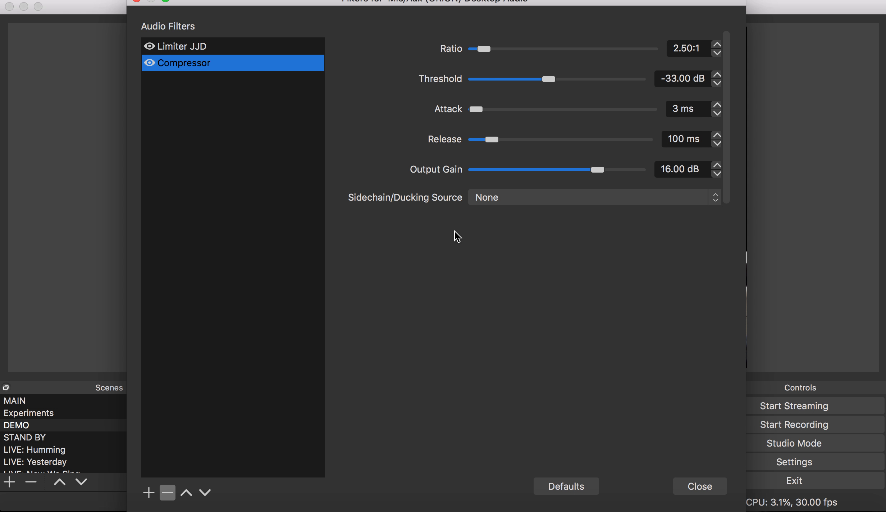
left_click(236, 47)
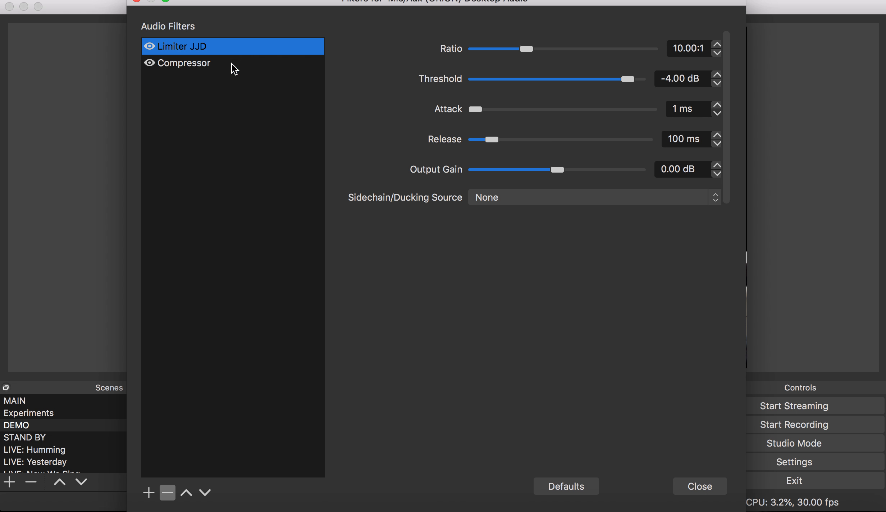
left_click(234, 64)
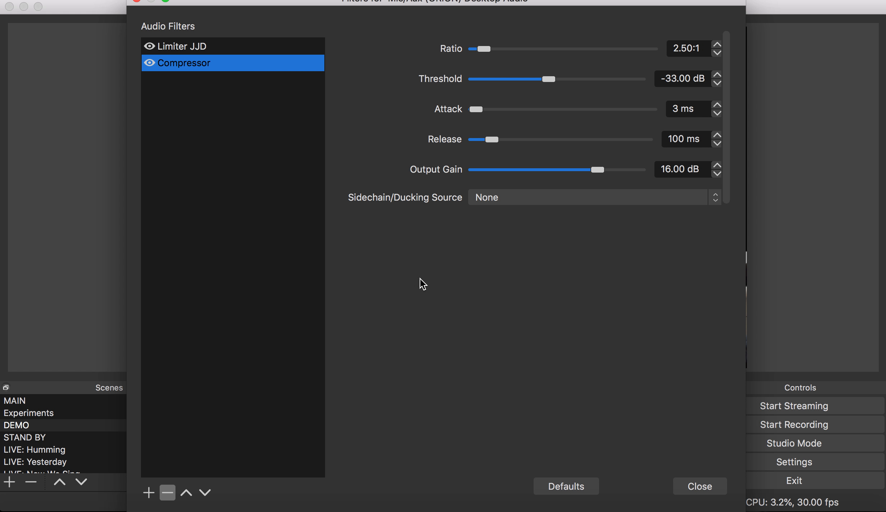